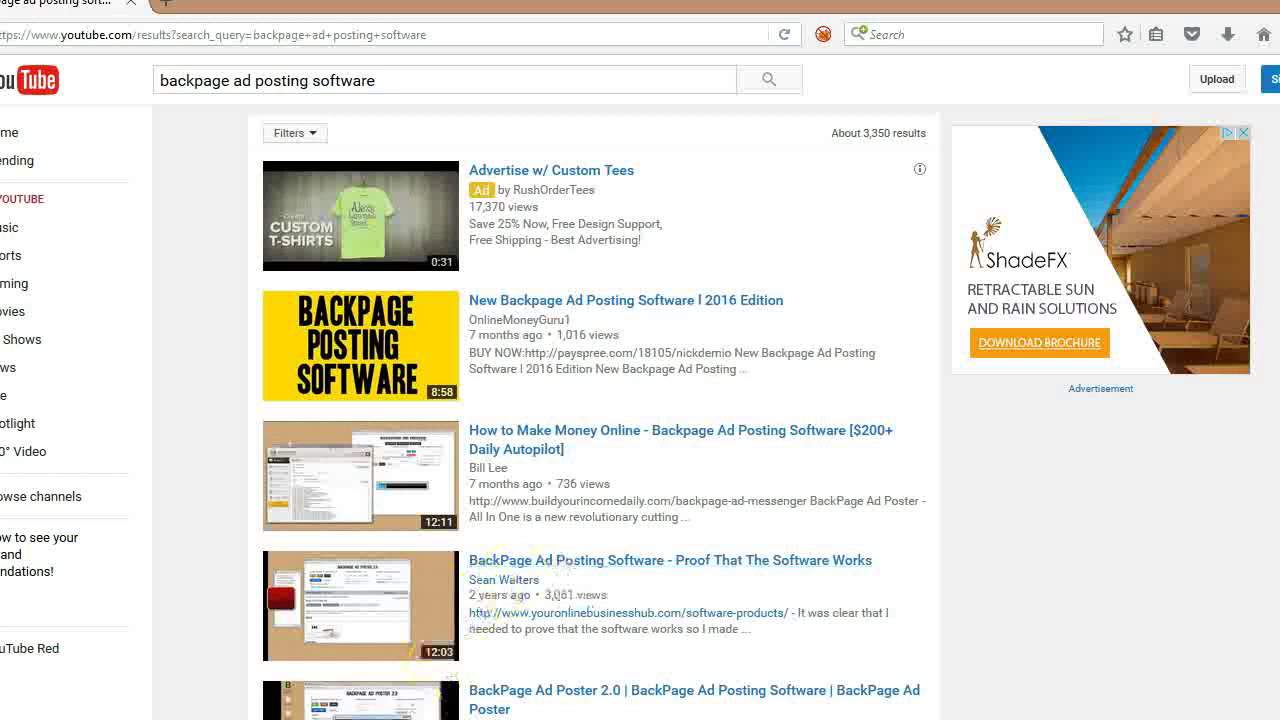
Switch to the untitled Notepad window with the ad titles and copy its entire list.
click(430, 719)
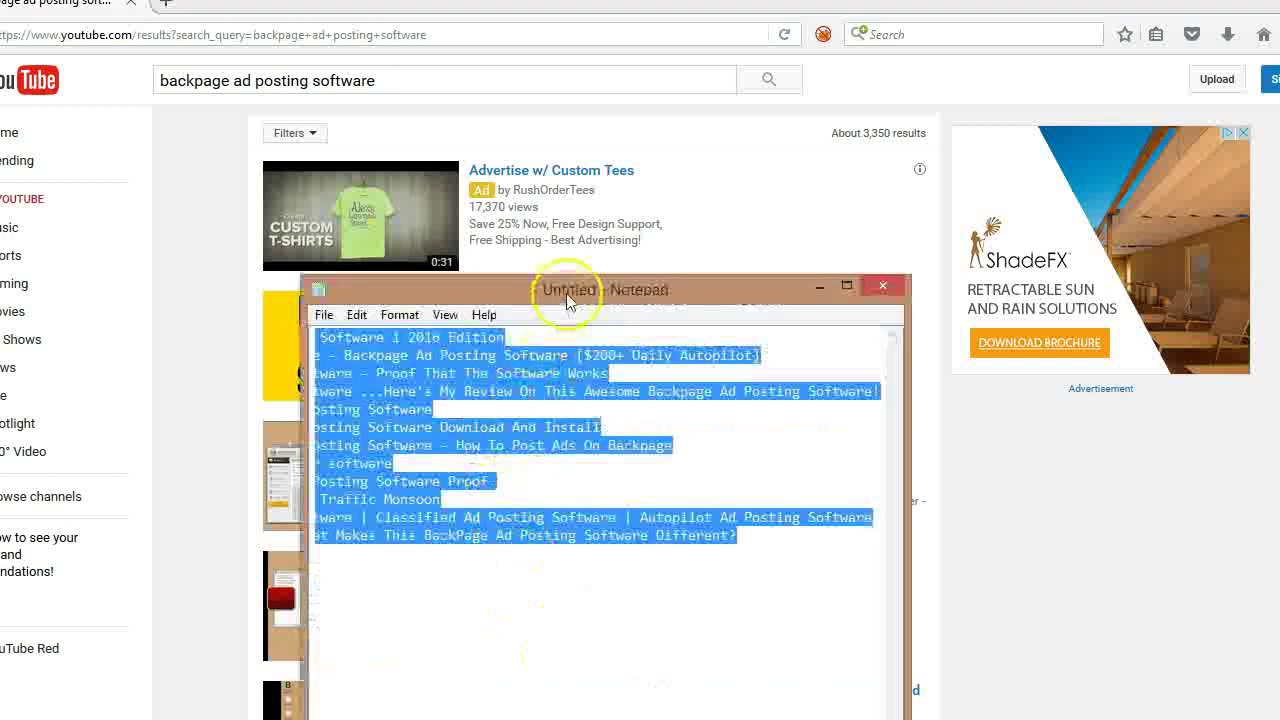
drag(555, 290, 568, 183)
click(571, 382)
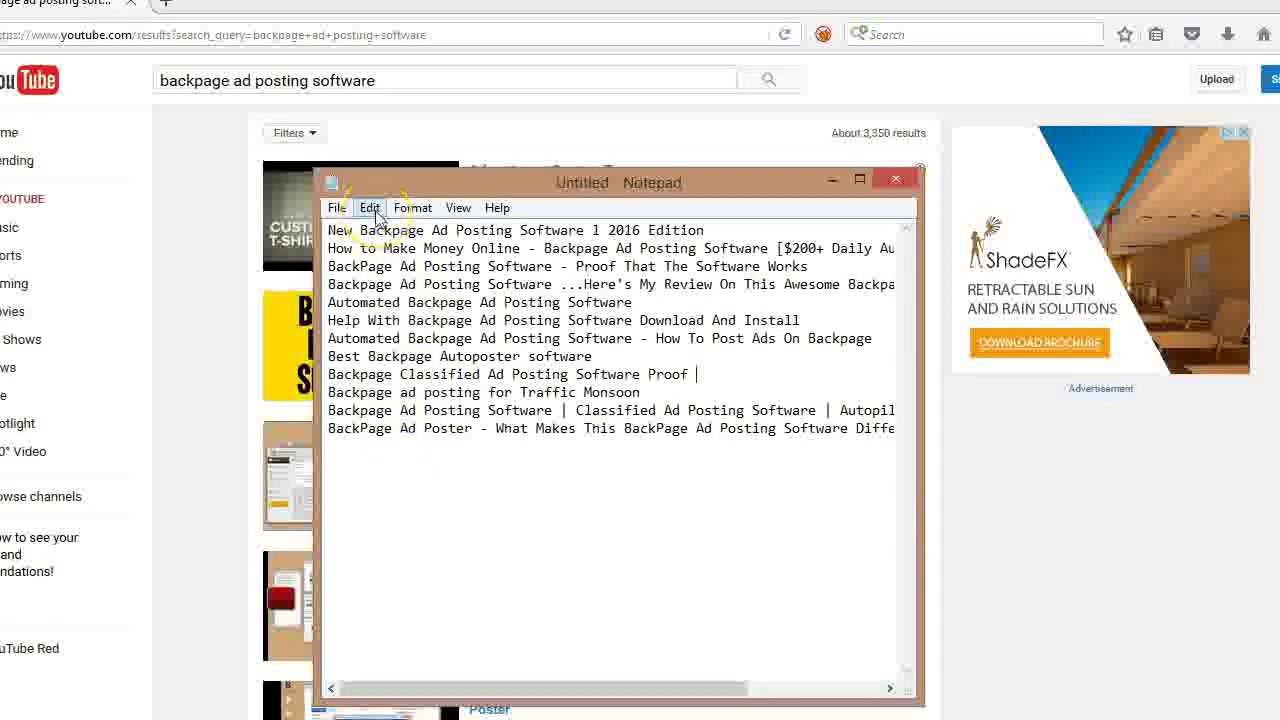
click(370, 209)
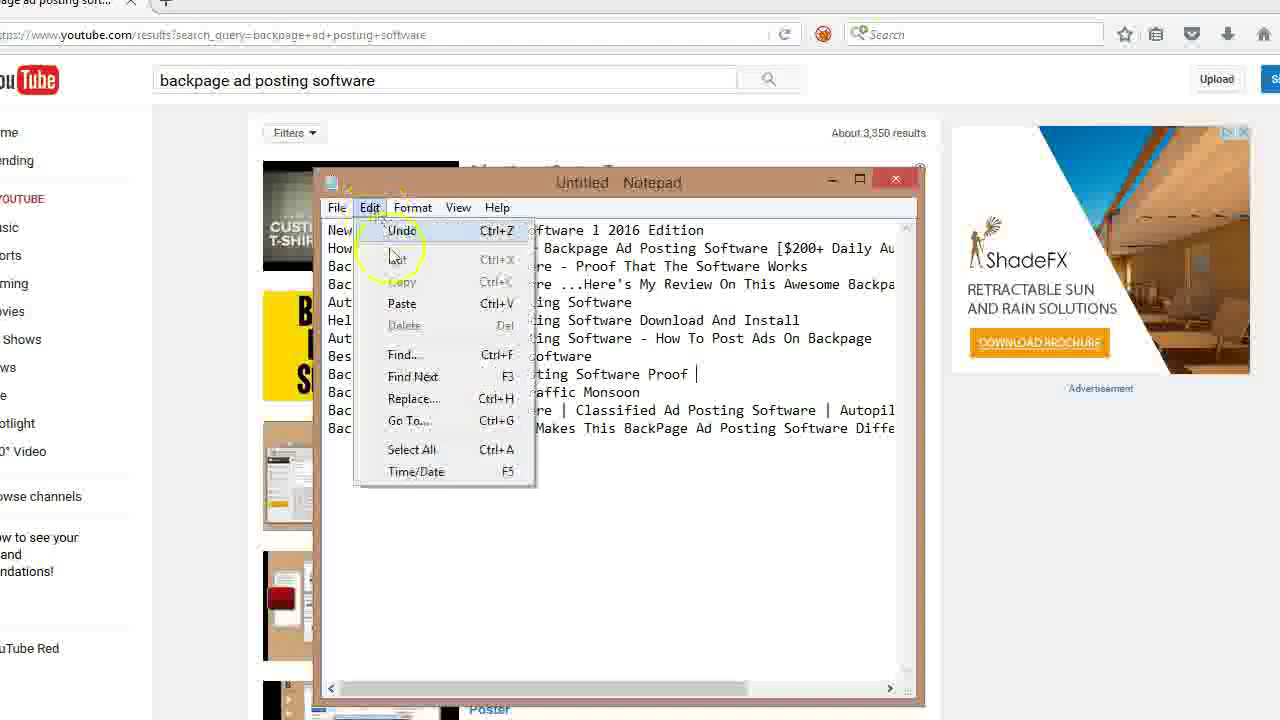
click(434, 451)
right_click(405, 282)
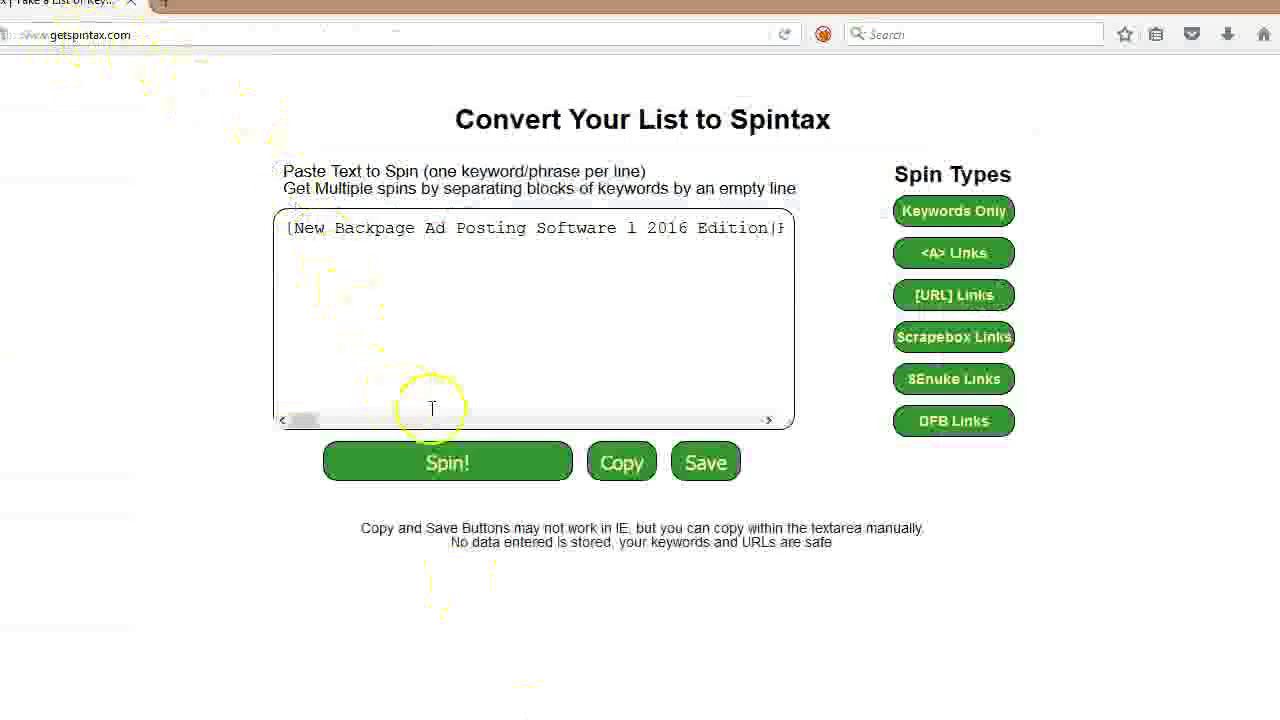
Replace the old text in the getspintax.com conversion box with the copied list of titles.
right_click(509, 309)
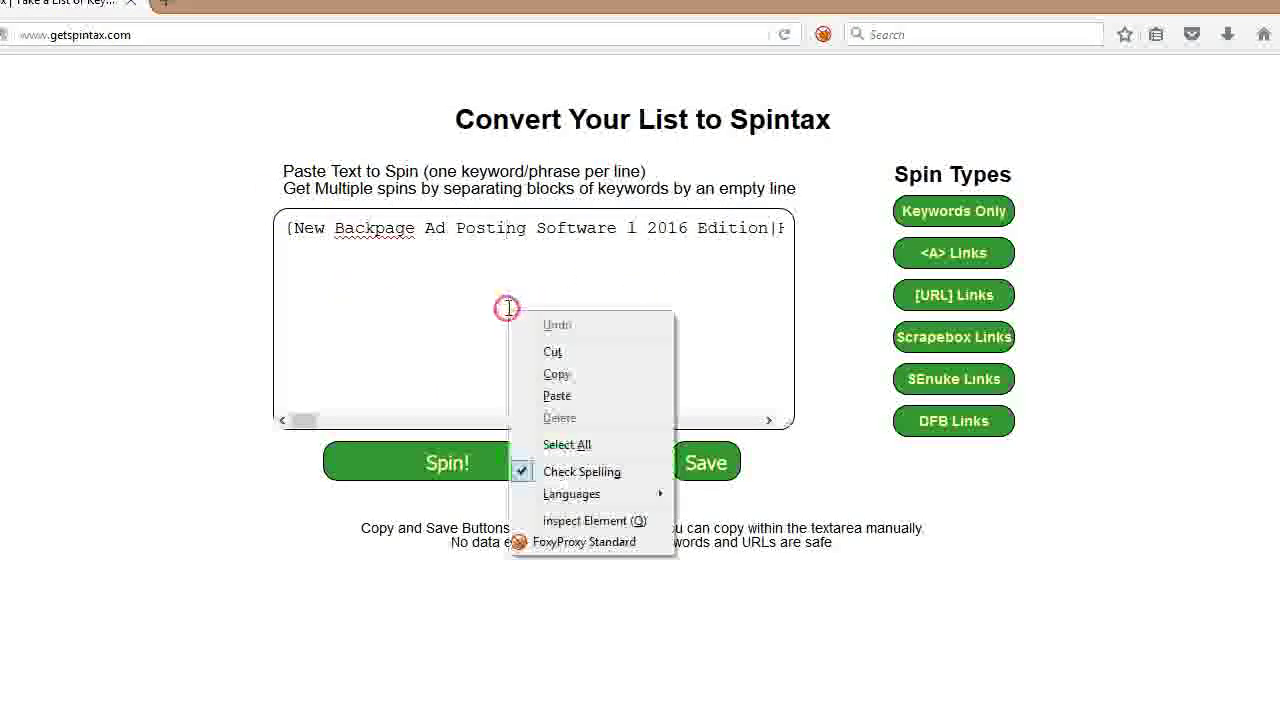
click(563, 444)
key(Delete)
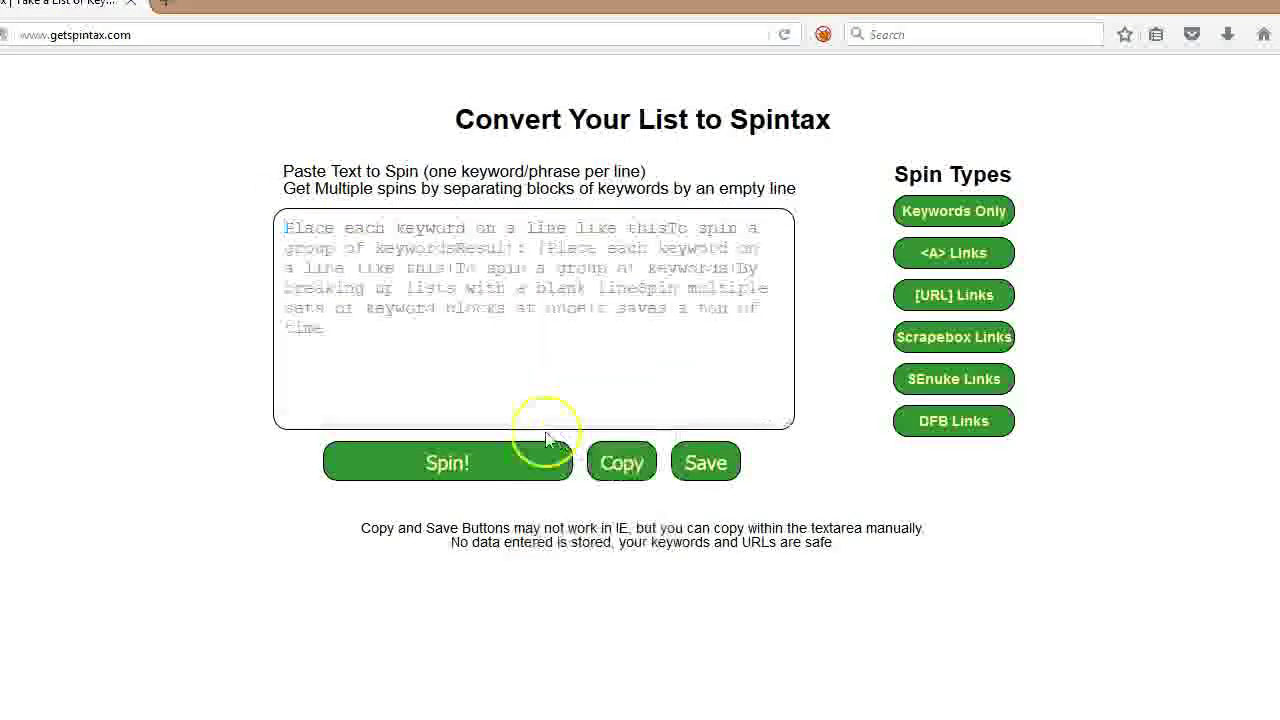
right_click(465, 281)
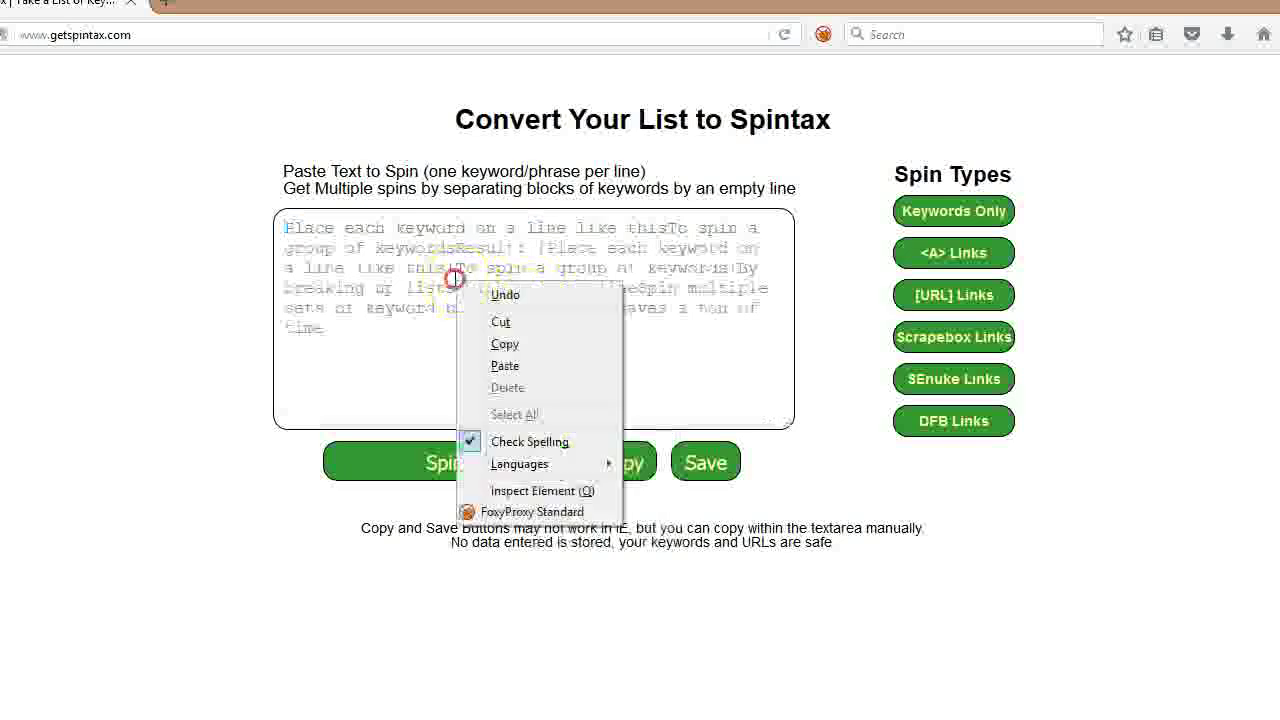
click(505, 366)
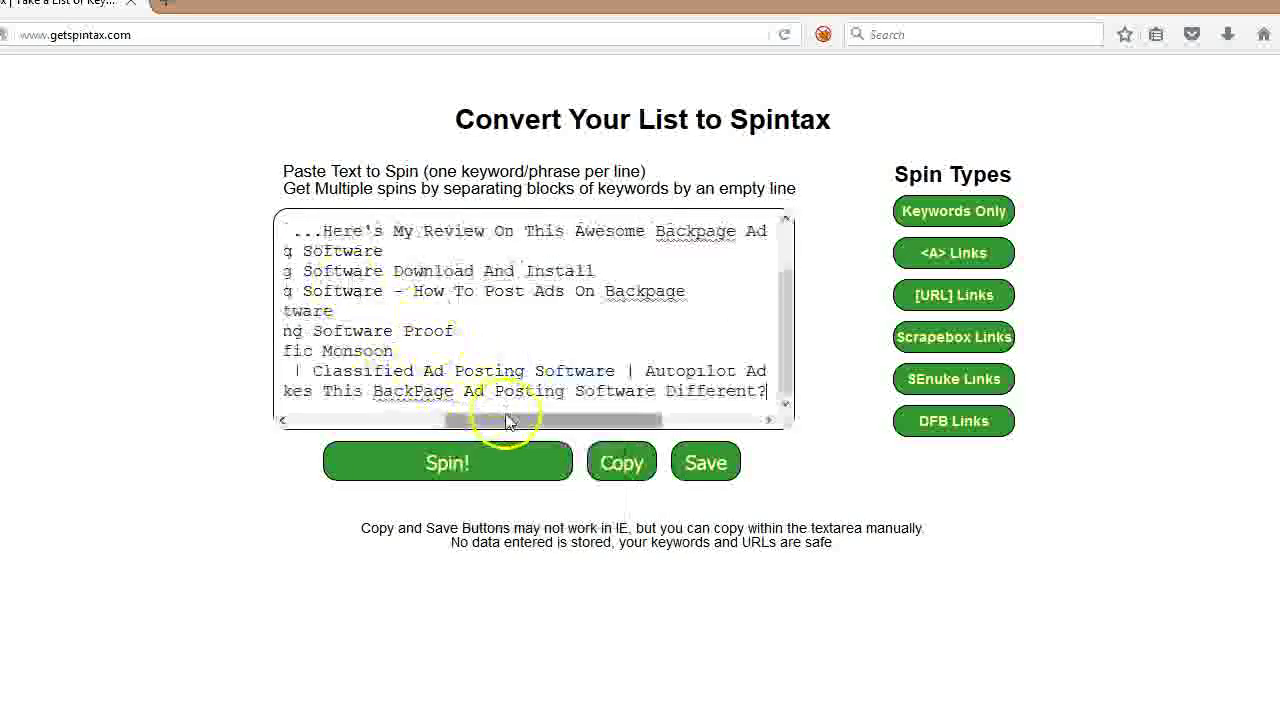
Convert the pasted title list into spintax and copy the result.
drag(508, 417, 268, 411)
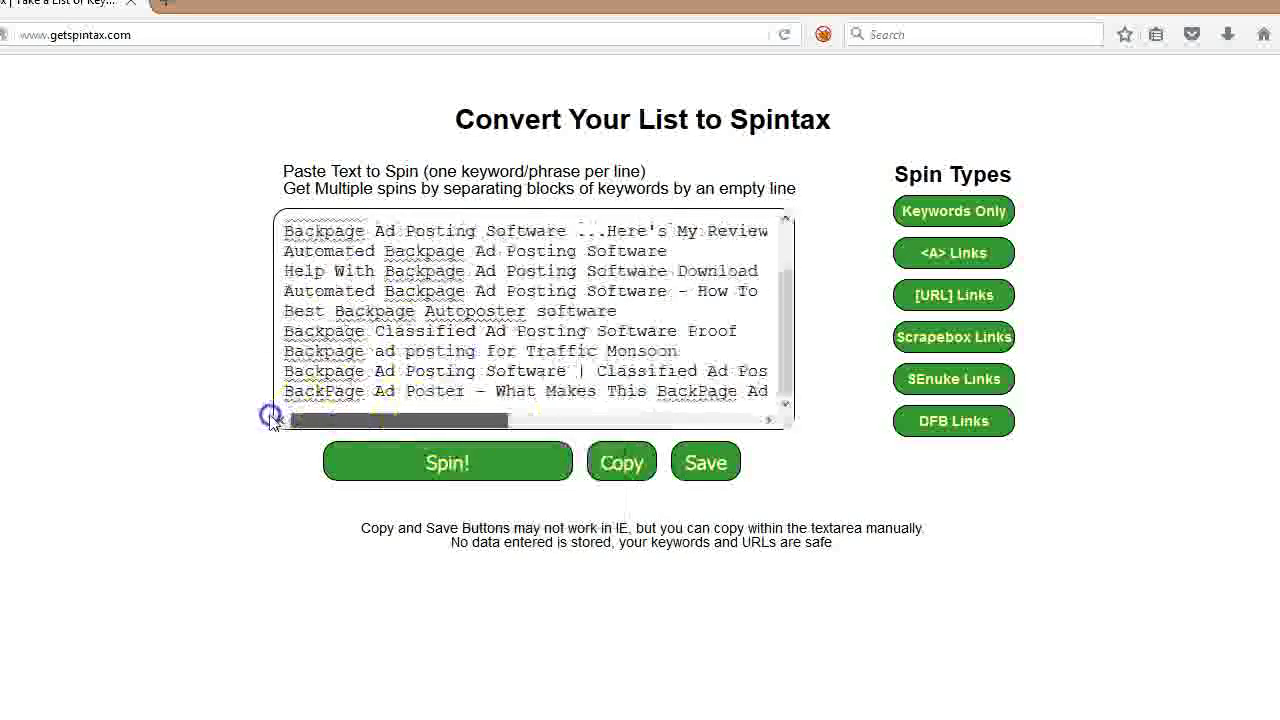
click(437, 466)
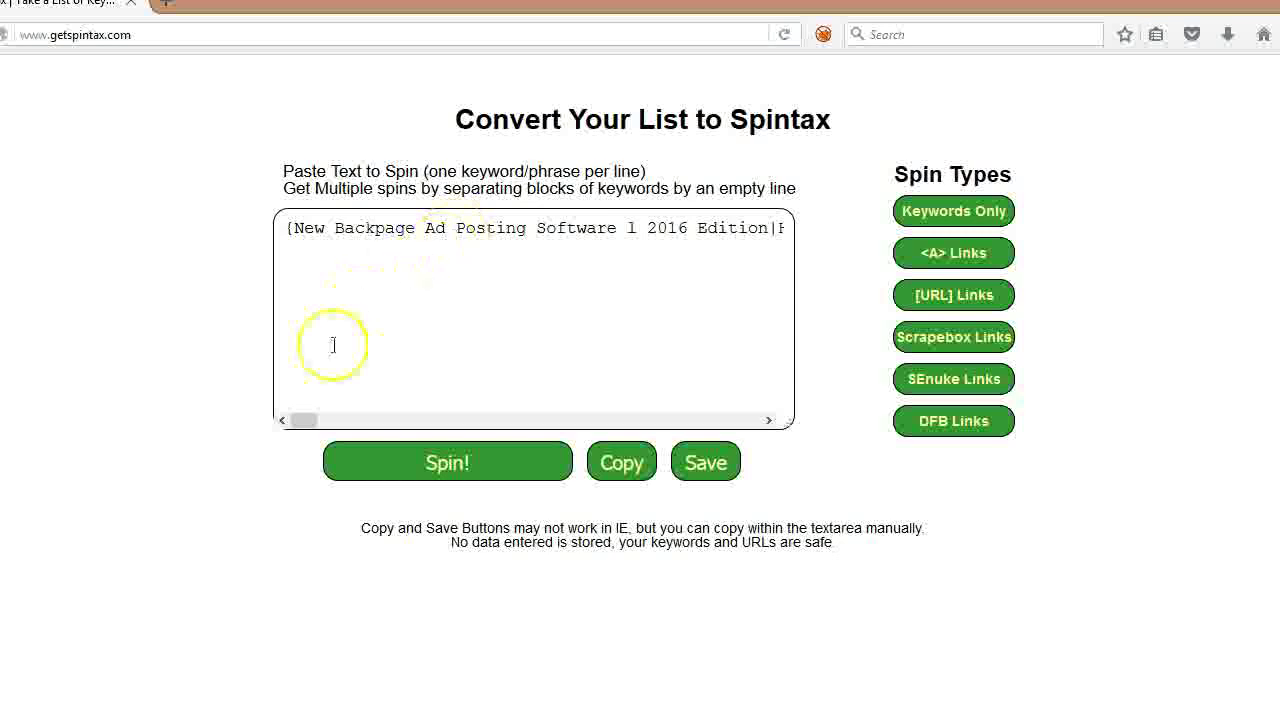
click(617, 462)
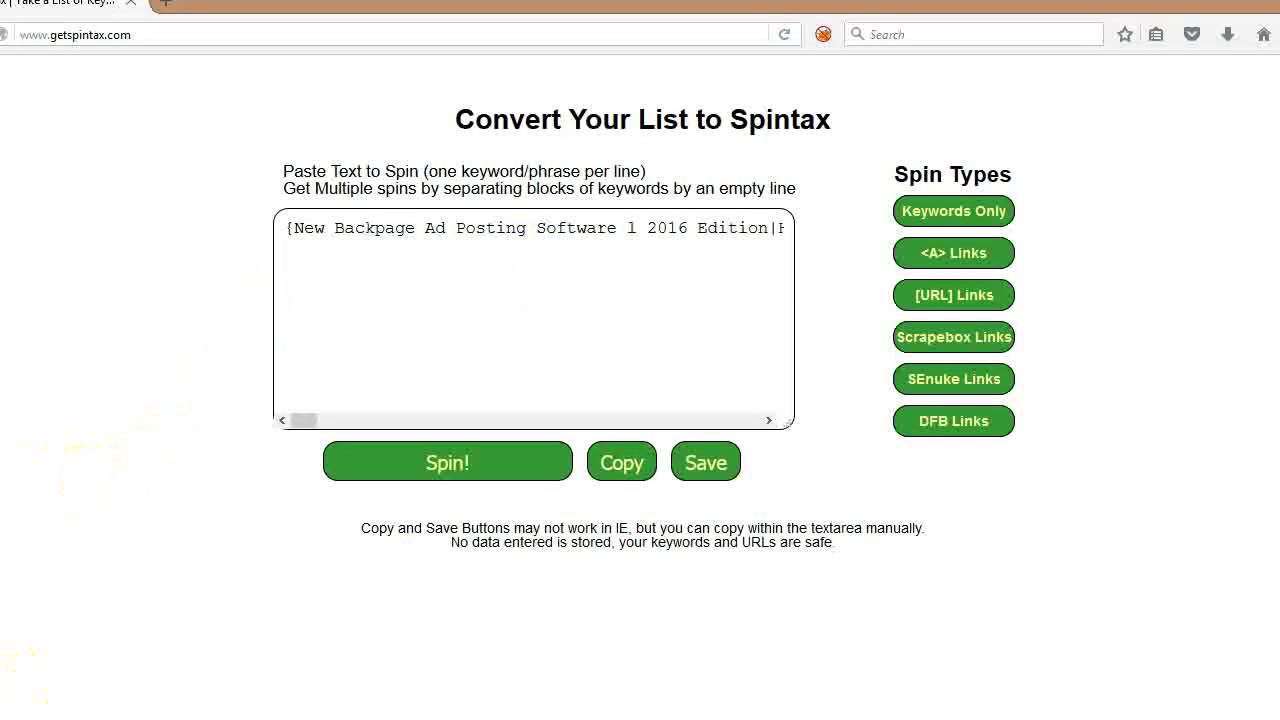
Switch to Backpage-Easy-Ad-Submitter and paste the copied spintax into the mandatory Title(s) field.
key(alt+Tab)
drag(335, 376, 476, 368)
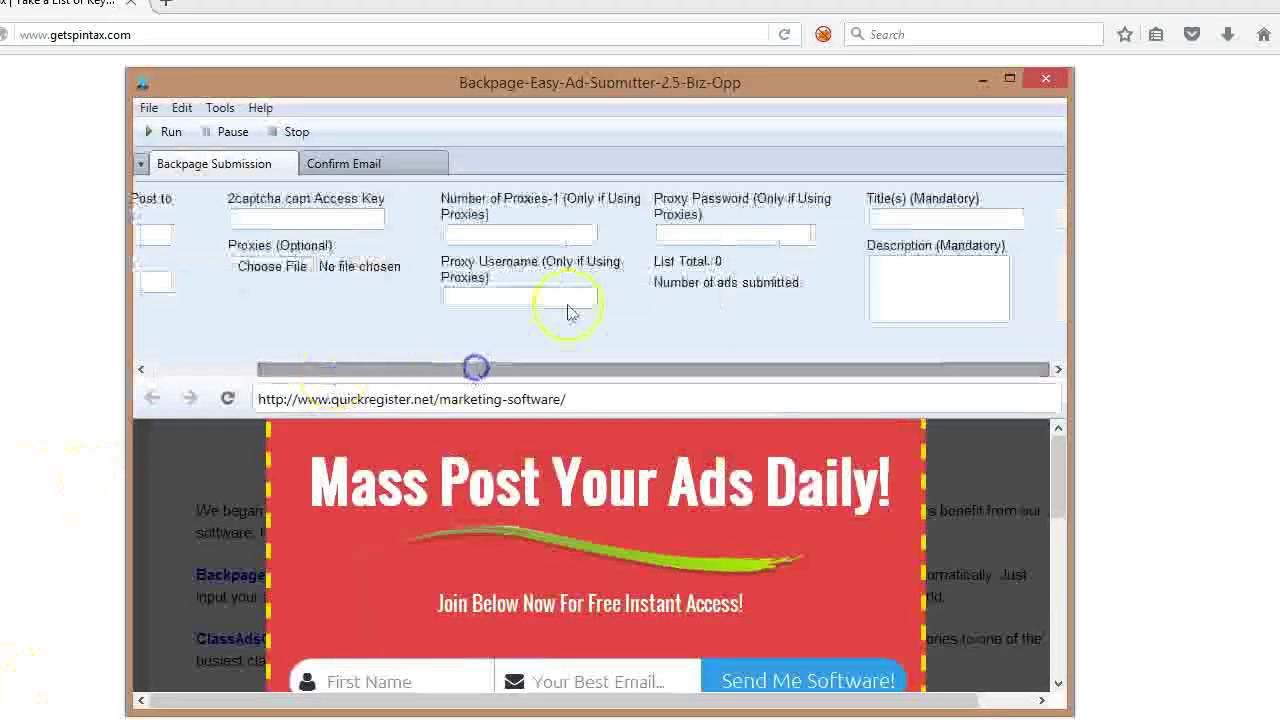
right_click(899, 219)
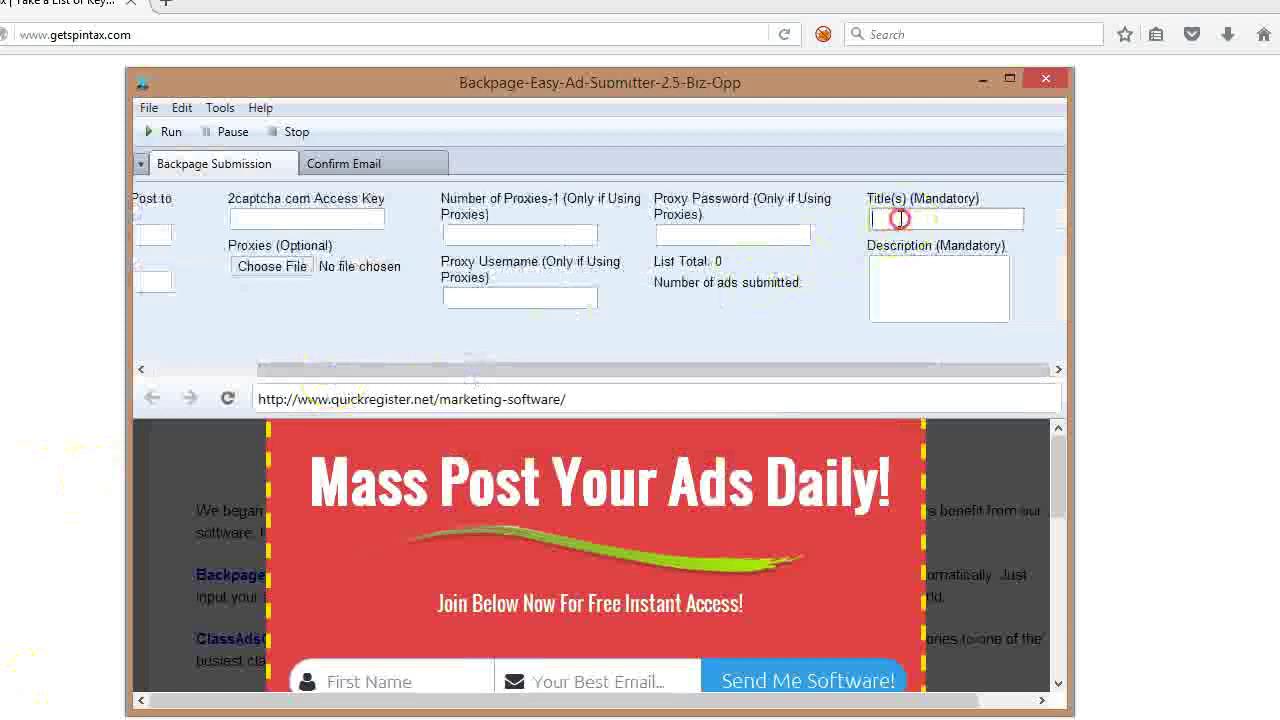
click(951, 303)
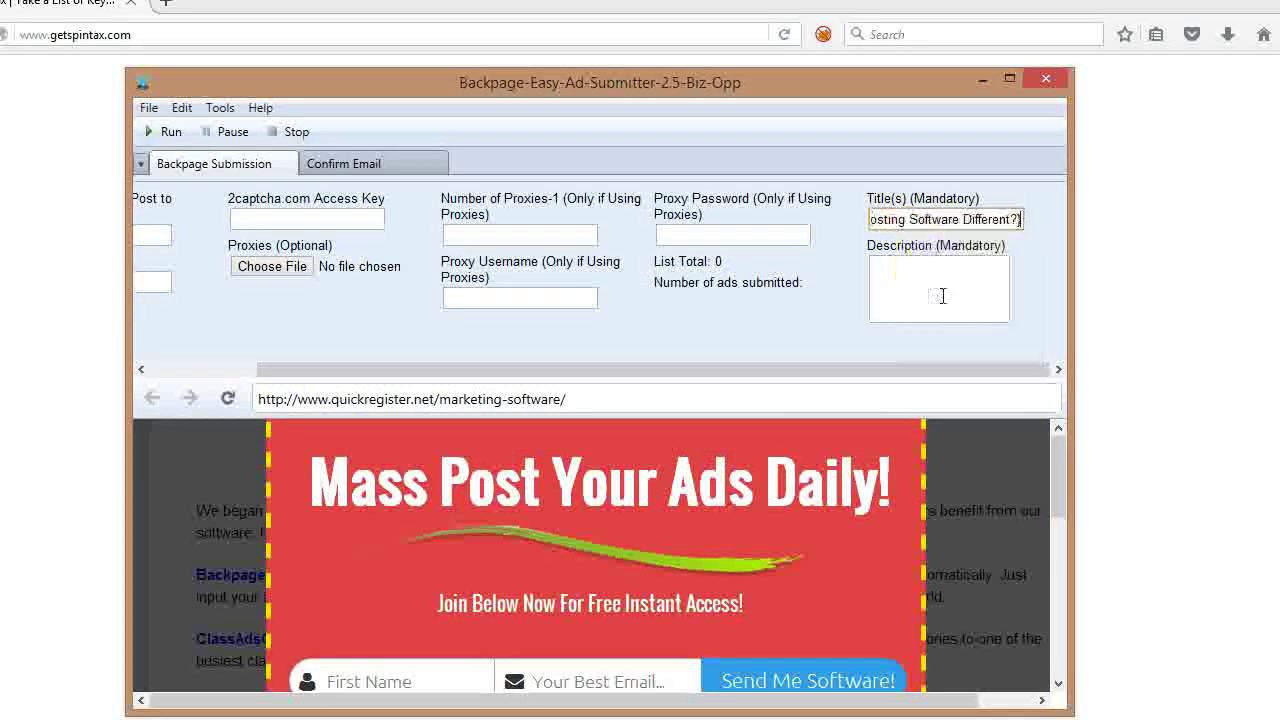
Read through the spintax entries and their separators in the Title(s) field of the Backpage Submission form.
key(Left)
key(Left)
key(Left)
key(Left)
key(Left)
key(Left)
key(Left)
key(Left)
key(Left)
key(Left)
key(Left)
key(Left)
key(Left)
key(Left)
key(Left)
key(Left)
key(Left)
key(Left)
key(Left)
key(Left)
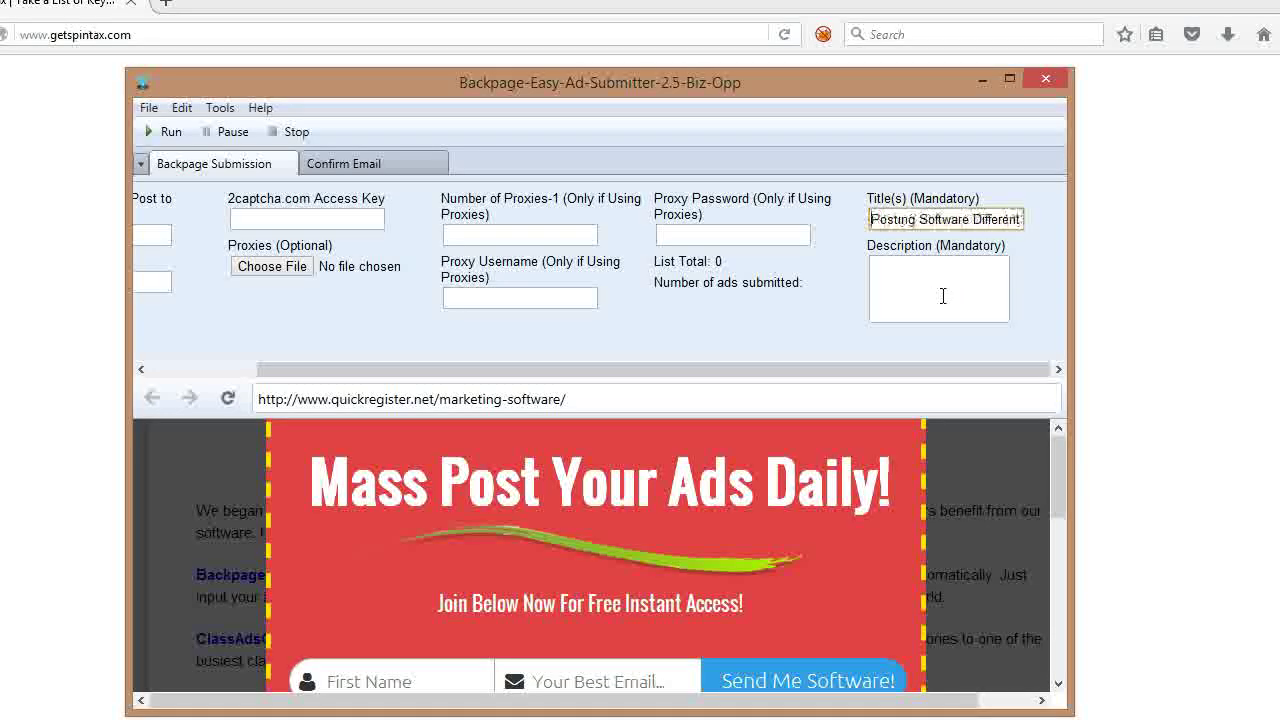
key(Right)
key(Right)
key(Right)
key(Right)
key(Right)
key(Right)
key(Right)
key(Right)
key(Right)
key(Right)
key(Right)
key(Right)
key(Right)
key(Right)
key(Right)
key(Right)
key(Right)
key(Right)
key(Right)
key(Right)
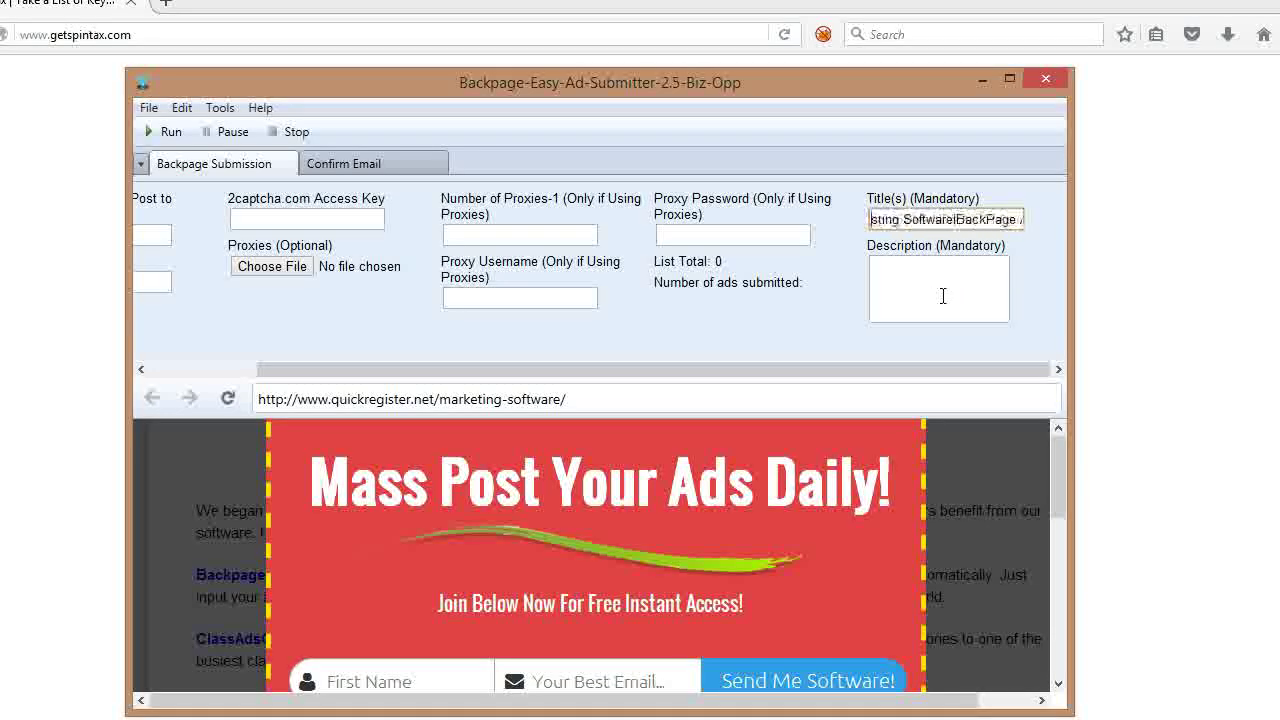
key(Right)
key(Right)
key(Right)
key(Right)
key(Right)
key(Right)
key(Right)
key(Right)
key(Right)
key(Right)
key(Right)
key(Right)
key(Right)
key(Right)
key(Right)
key(Right)
key(Right)
key(Right)
key(Right)
key(Right)
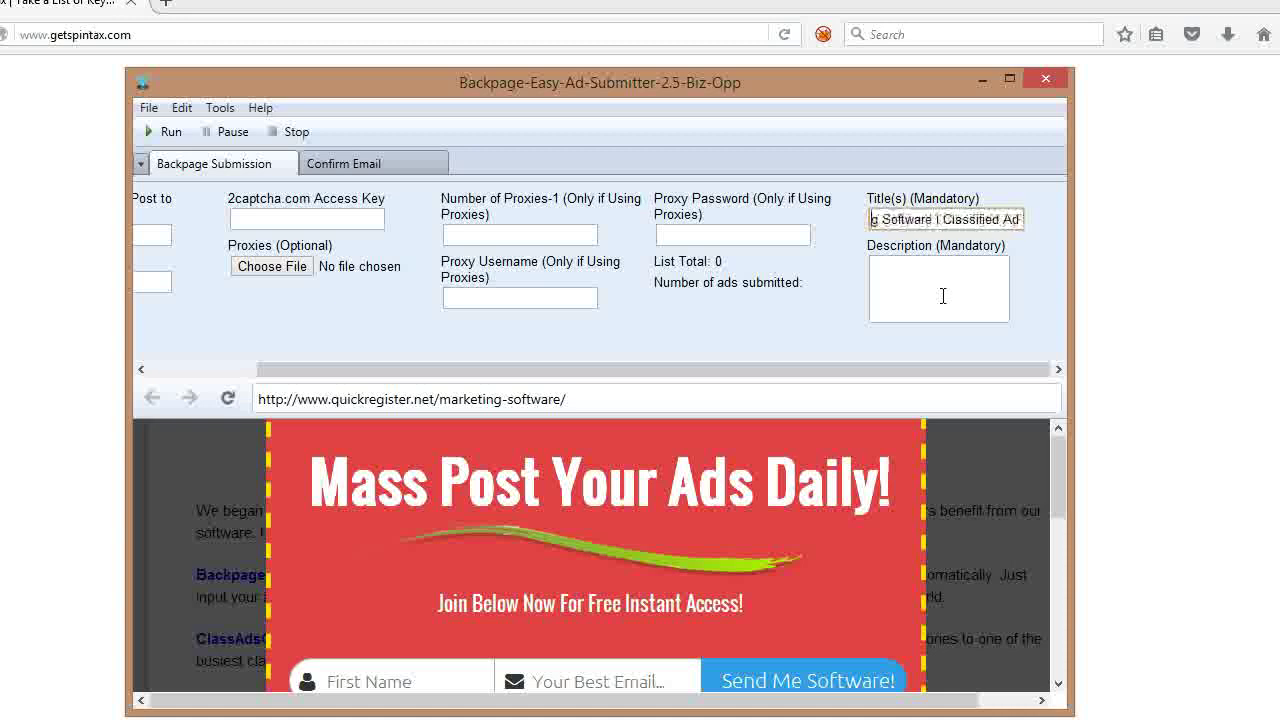
key(Right)
key(Right)
key(Right)
key(Right)
key(Right)
key(Right)
key(Right)
key(Right)
key(Right)
key(Right)
key(Right)
key(Right)
key(Right)
key(Right)
key(Right)
key(Right)
key(Right)
key(Right)
key(Right)
key(Right)
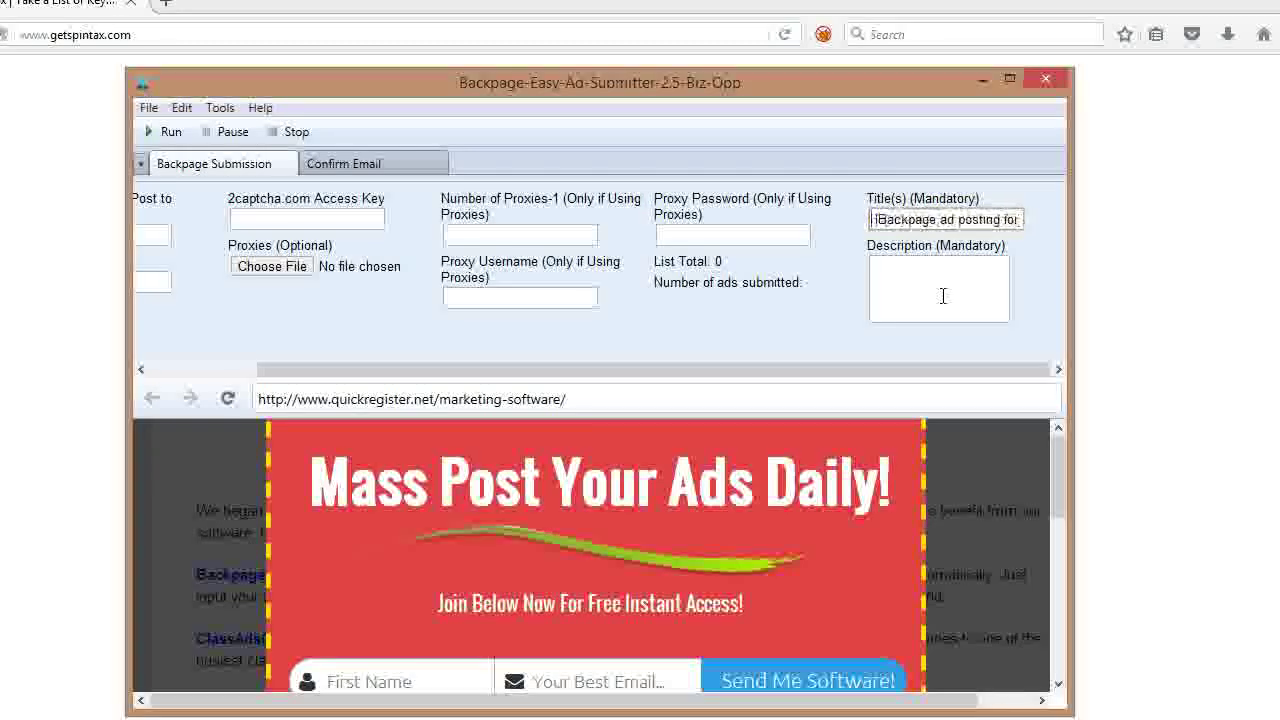
key(Left)
key(Left)
key(Left)
key(Left)
key(Left)
key(Left)
key(Left)
key(Left)
key(Left)
key(Left)
key(Left)
key(Left)
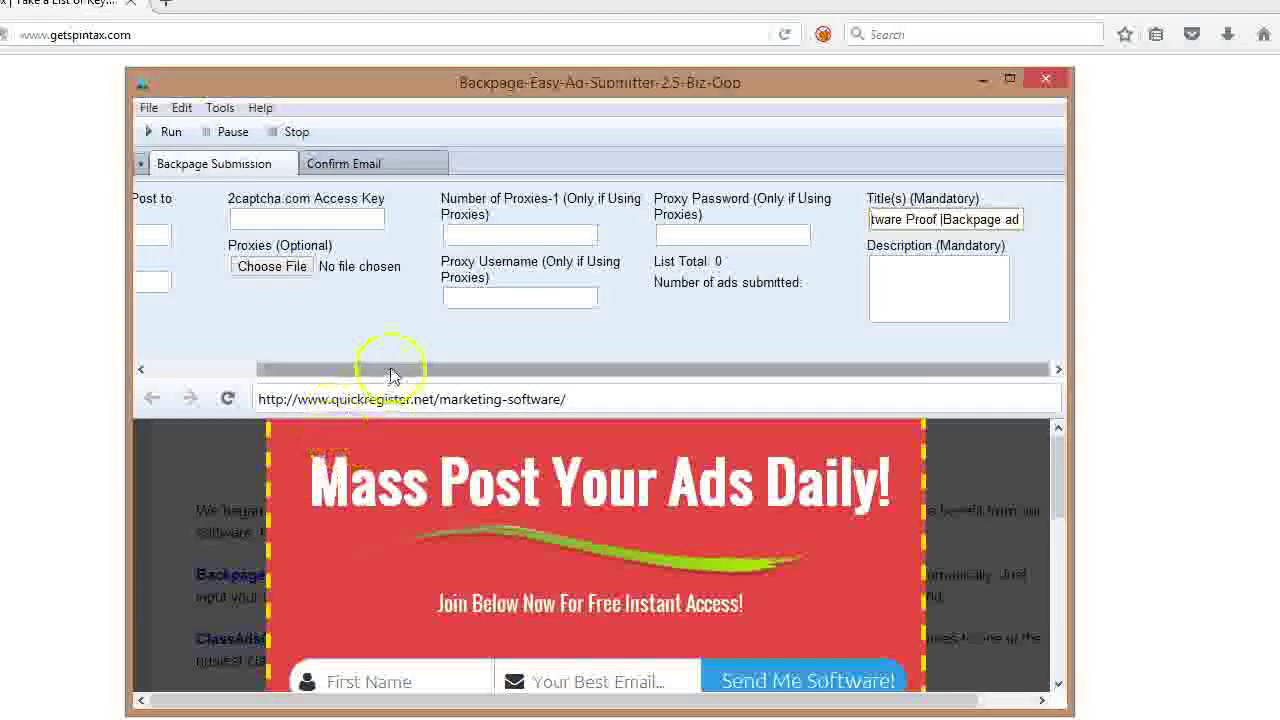
mouse_move(393, 371)
mouse_down()
mouse_move(240, 373)
mouse_move(411, 377)
mouse_up()
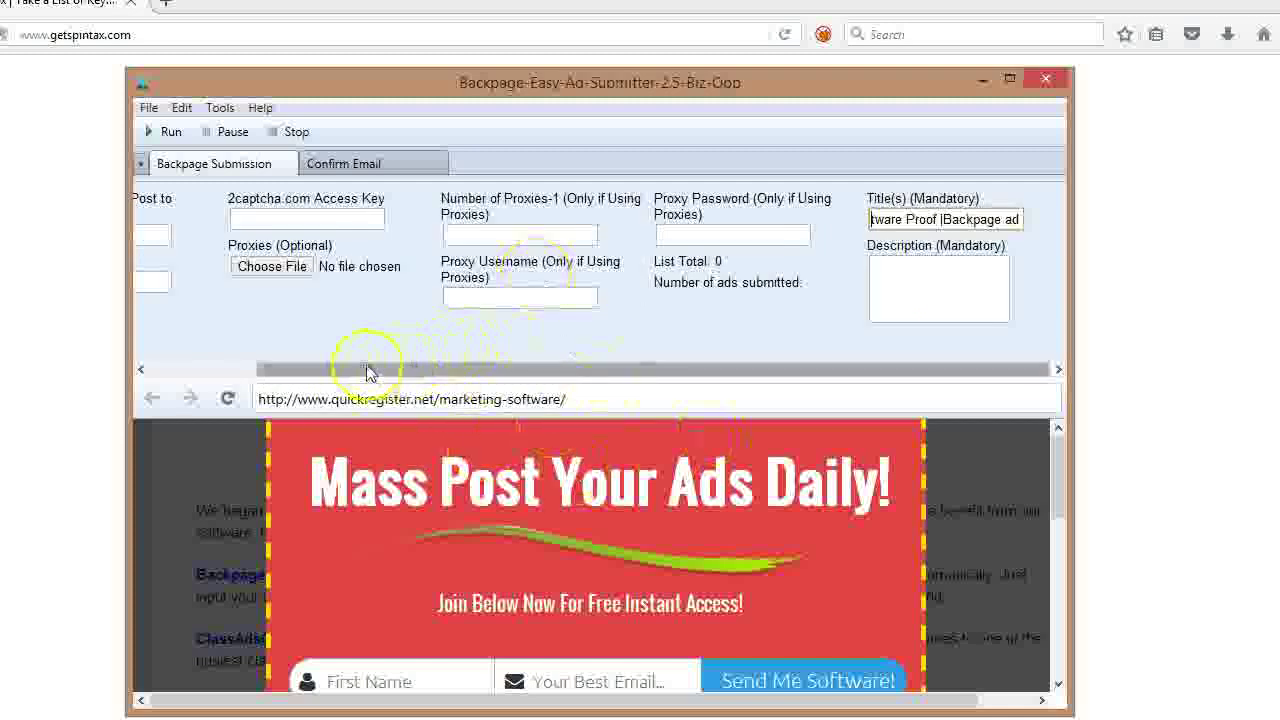
drag(329, 371, 213, 370)
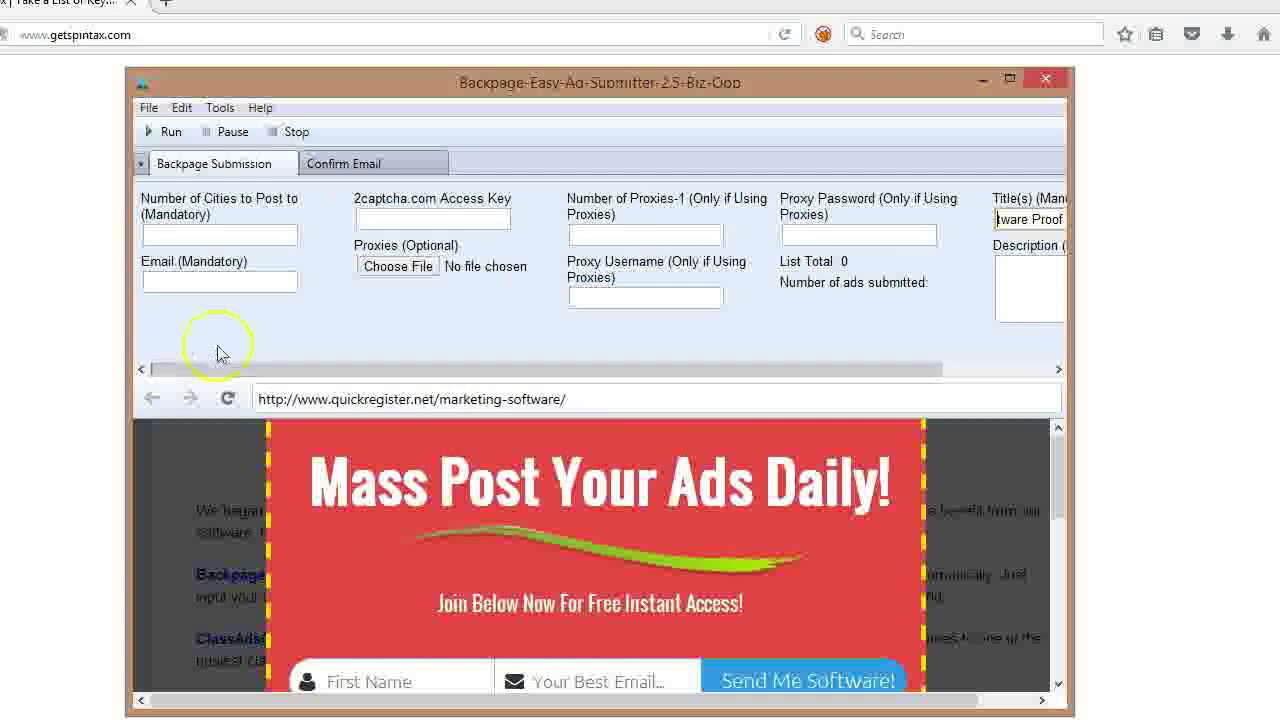
click(218, 368)
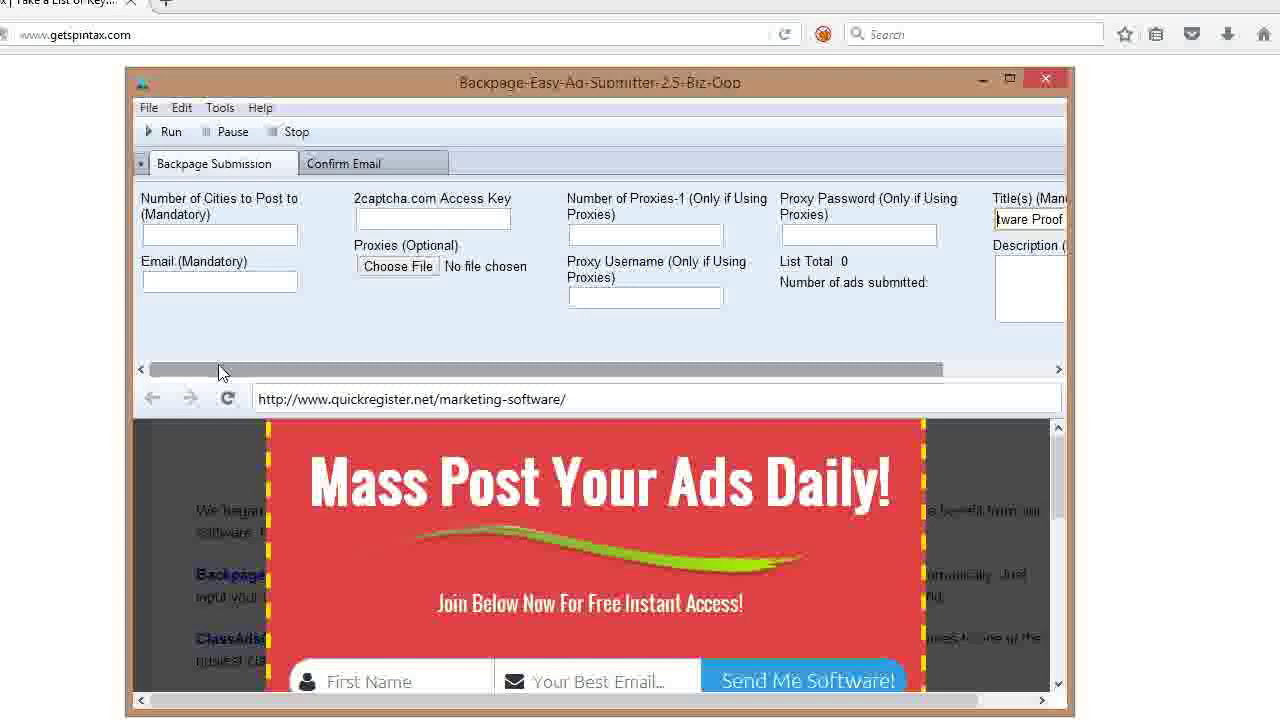
Switch to the Notepad spintax example and examine its enclosing braces and the pipe between the first two titles.
click(206, 444)
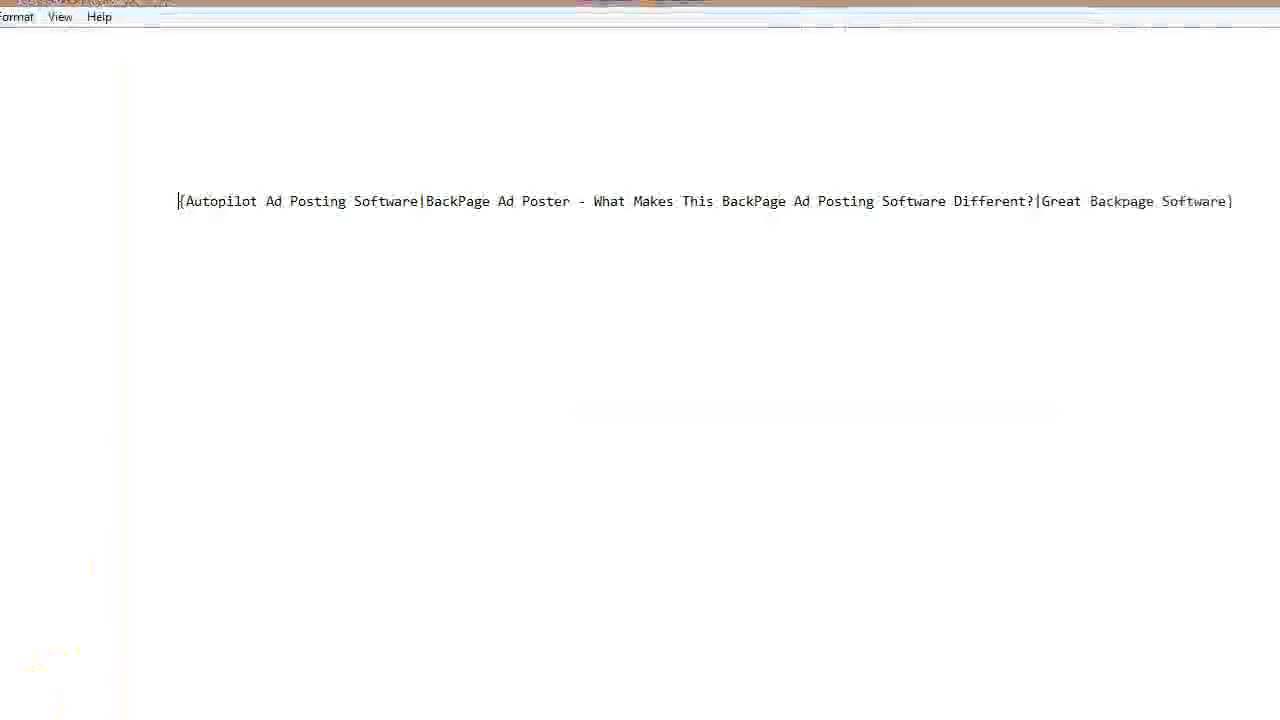
click(32, 716)
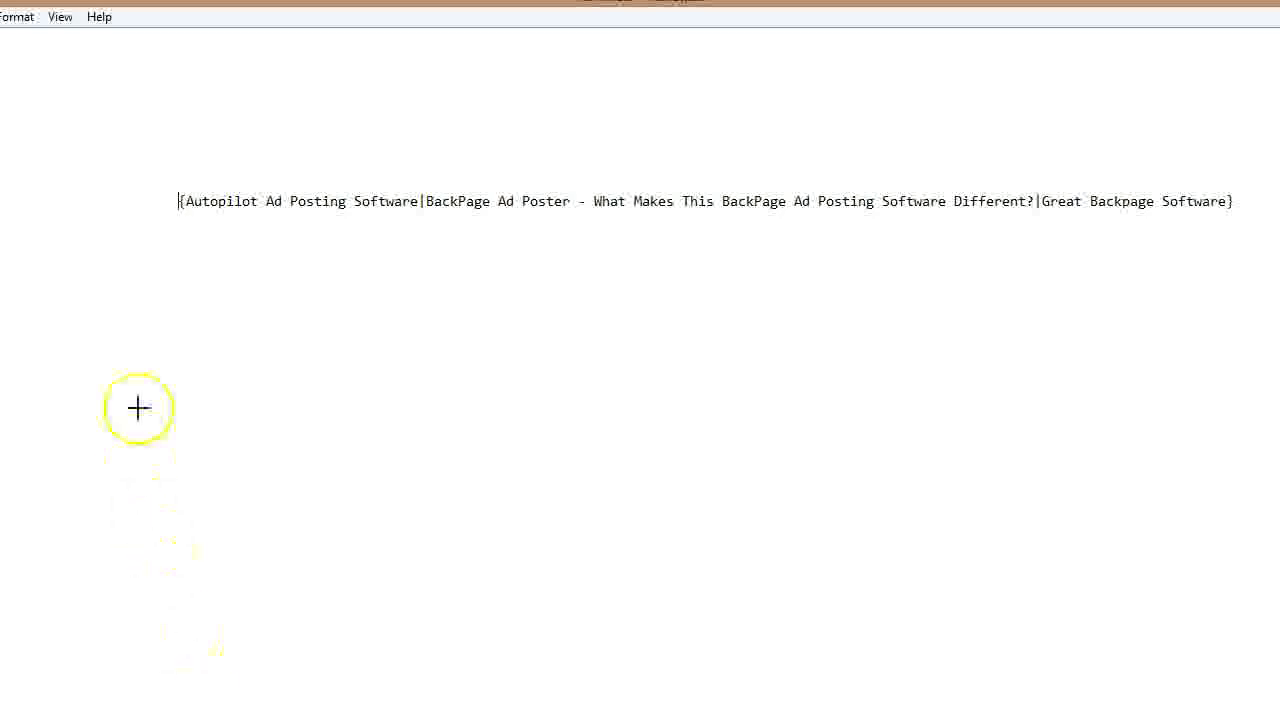
click(162, 197)
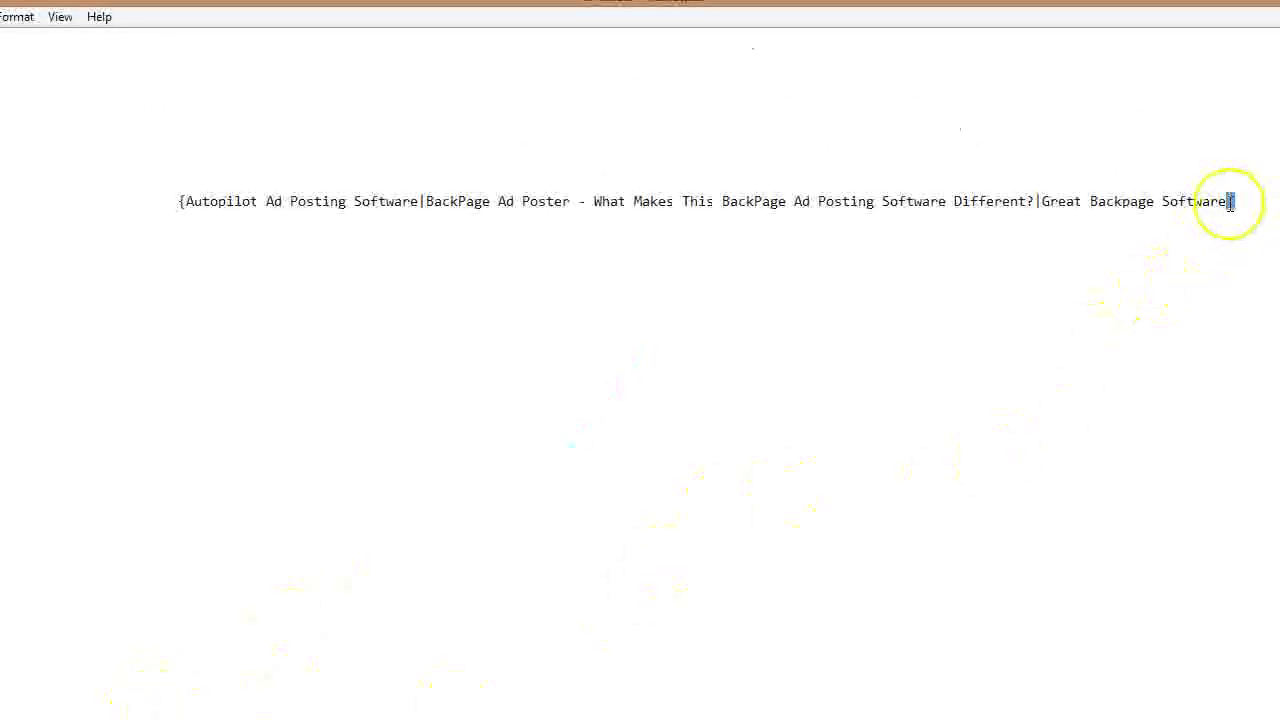
click(537, 324)
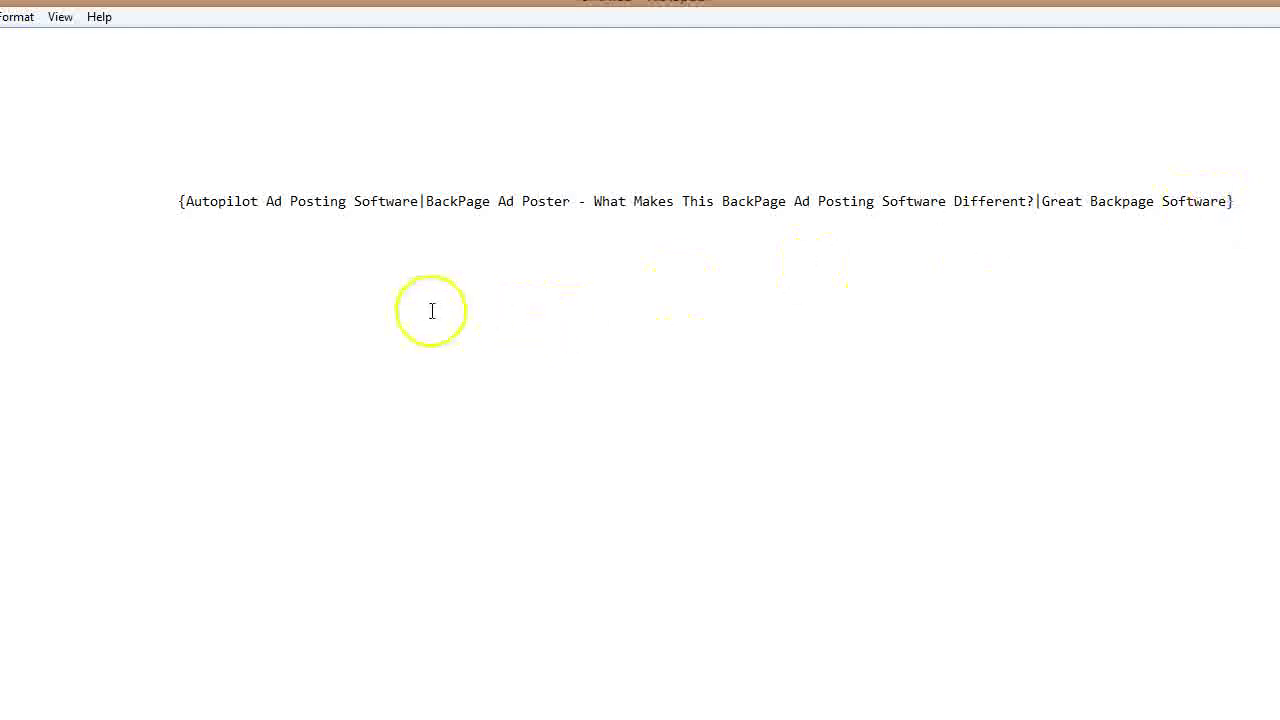
click(424, 200)
drag(420, 200, 428, 200)
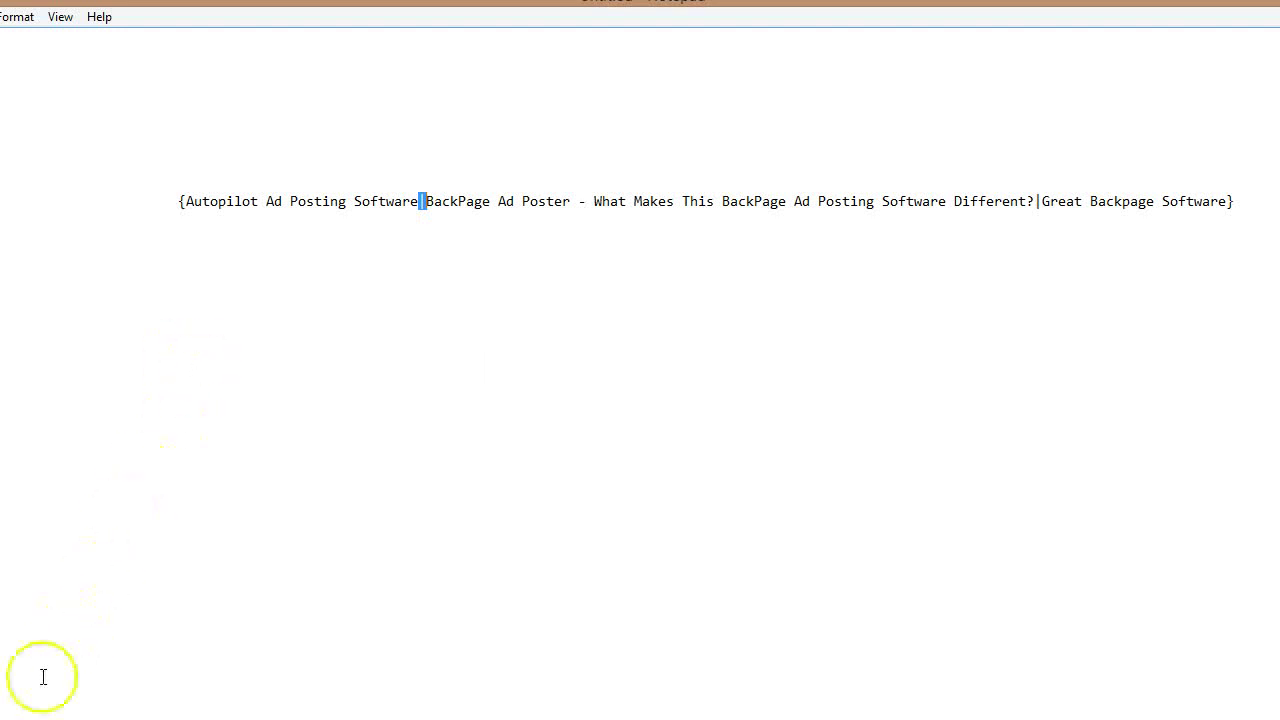
Switch back to the Backpage-Easy-Ad-Submitter window.
click(45, 716)
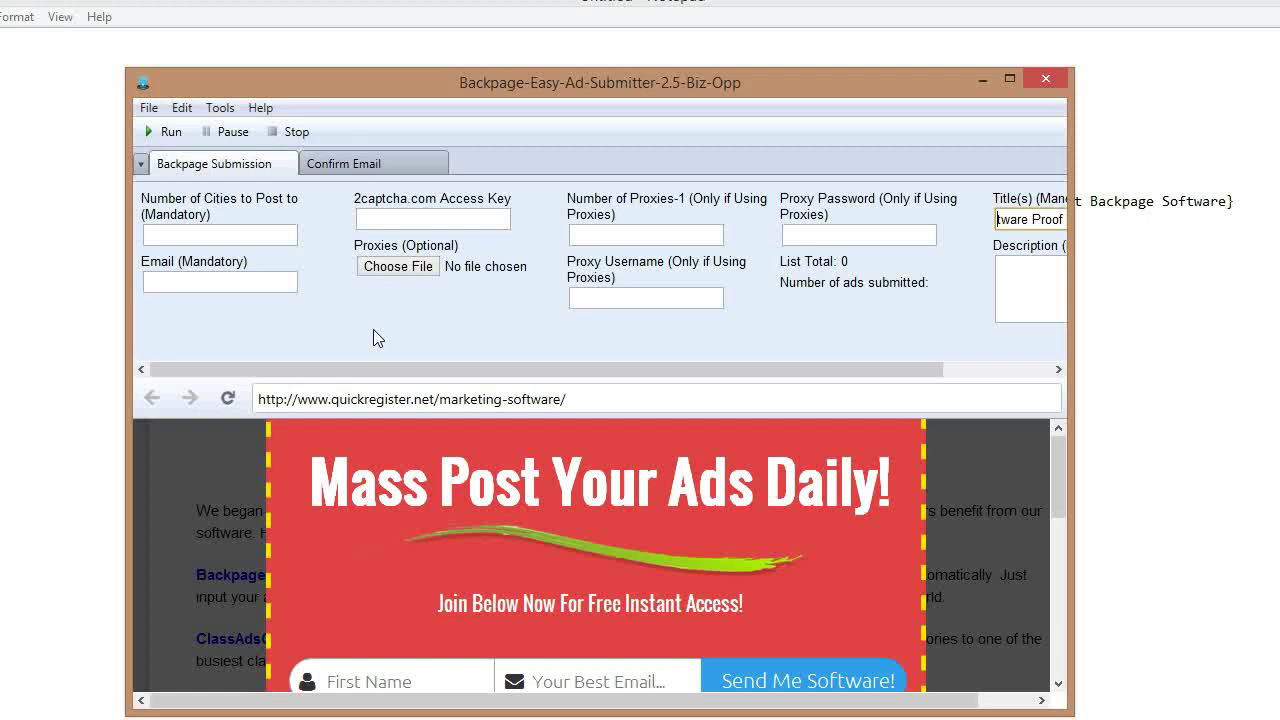
click(349, 366)
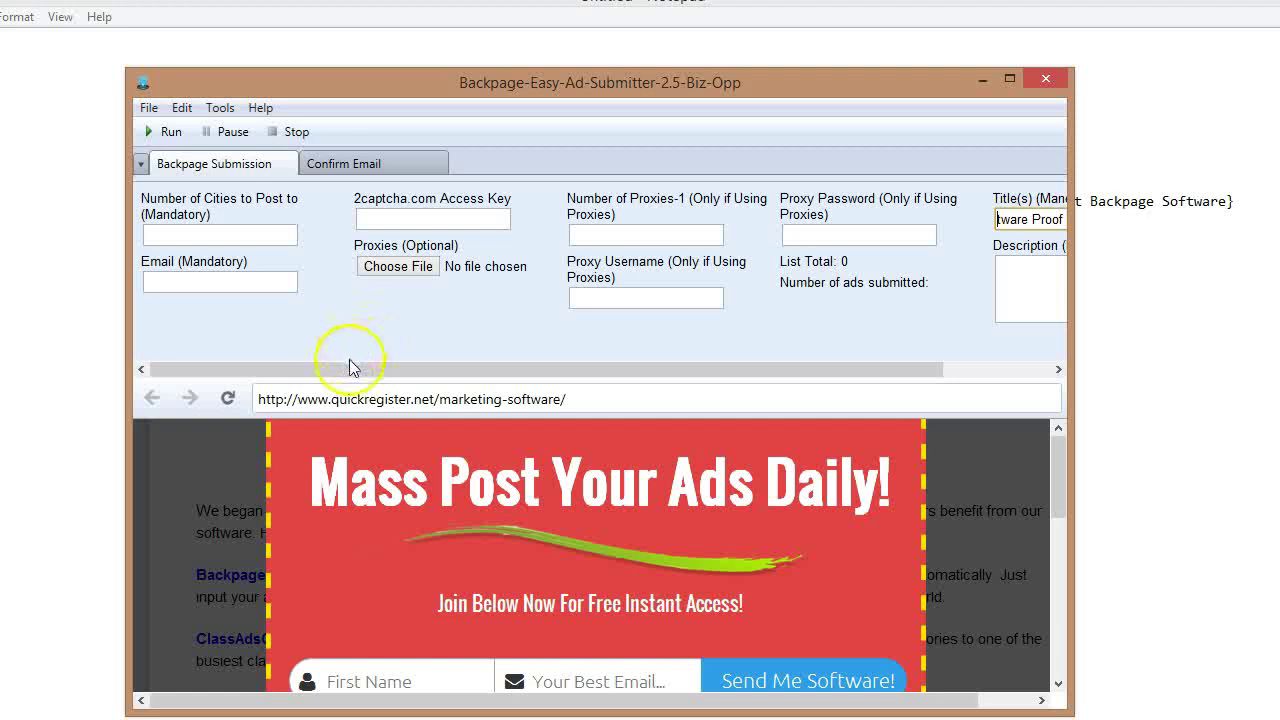